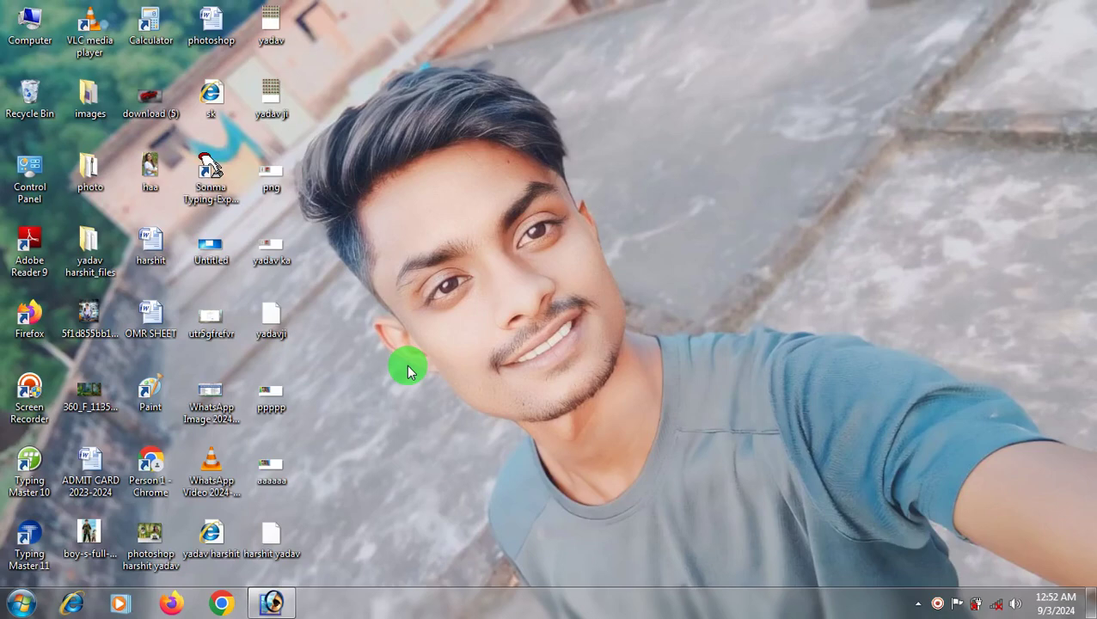
Restore the Photoshop window from the taskbar so it covers the desktop
click(274, 602)
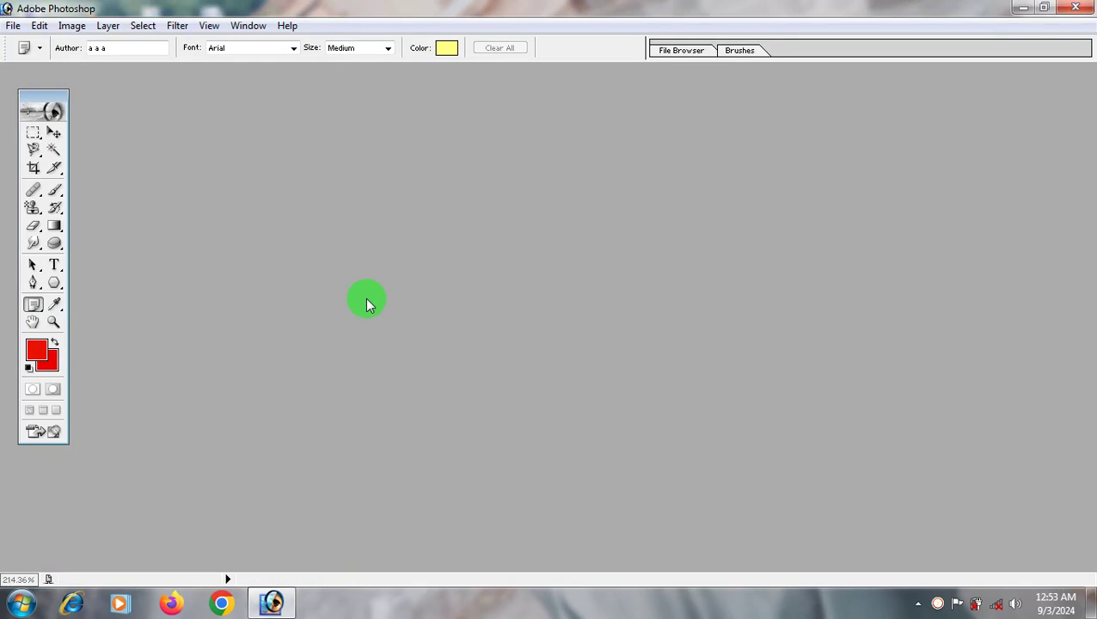
click(33, 306)
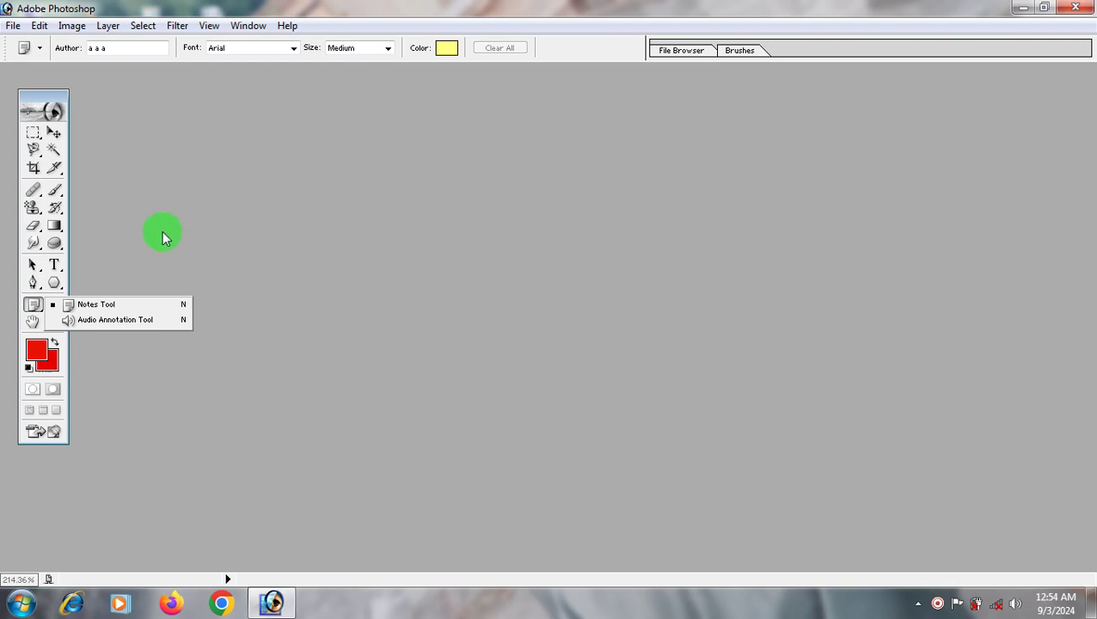
click(13, 26)
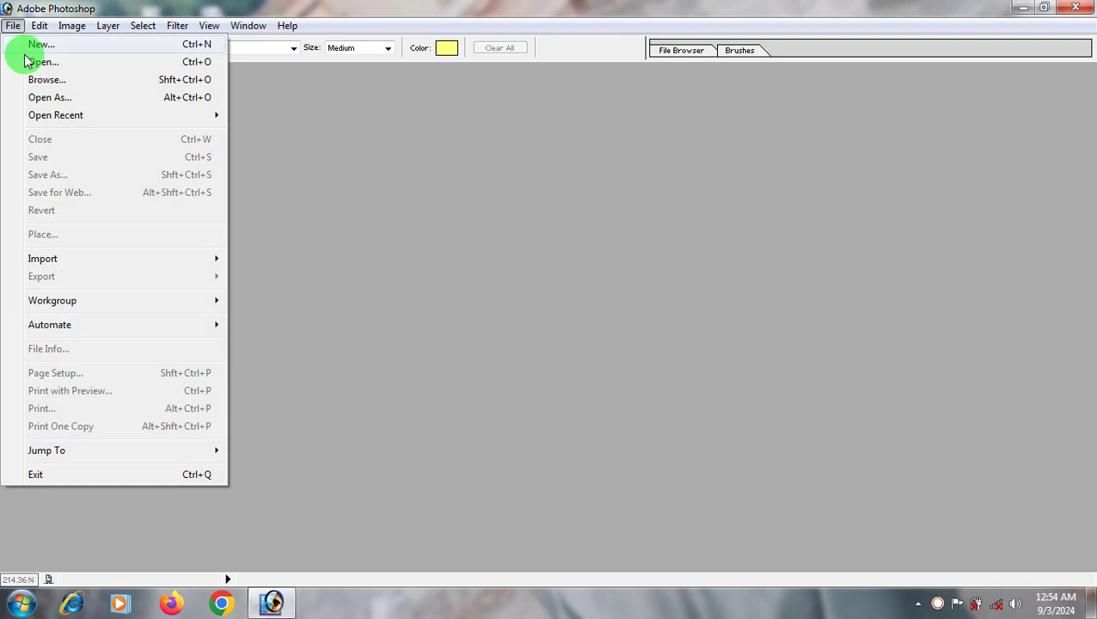
click(362, 188)
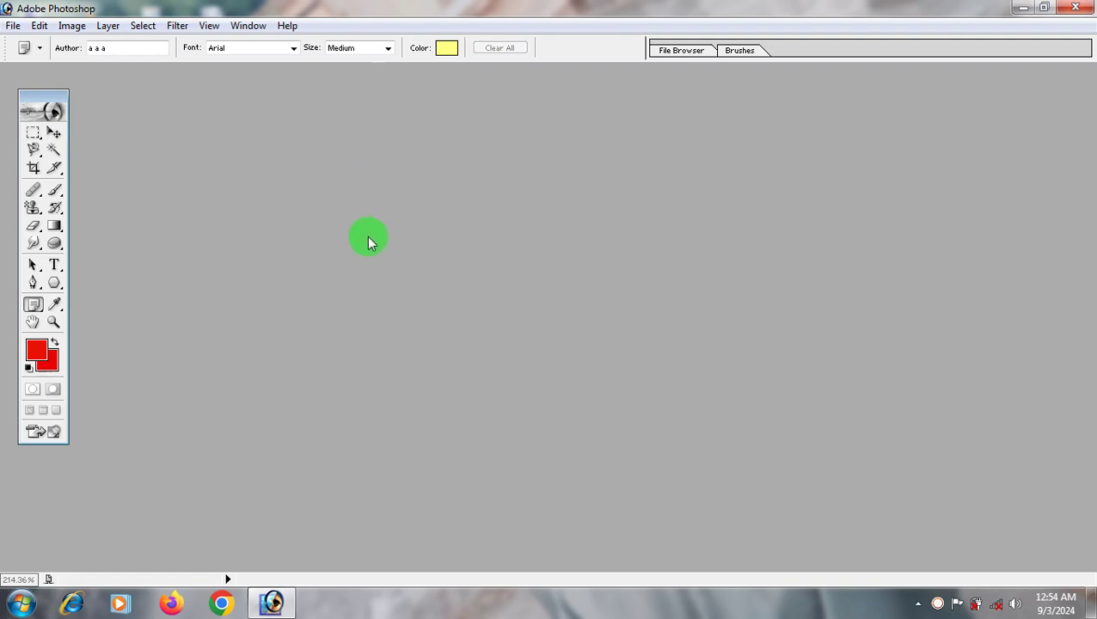
Open download (4) from the girl folder and maximize its document window
double_click(371, 247)
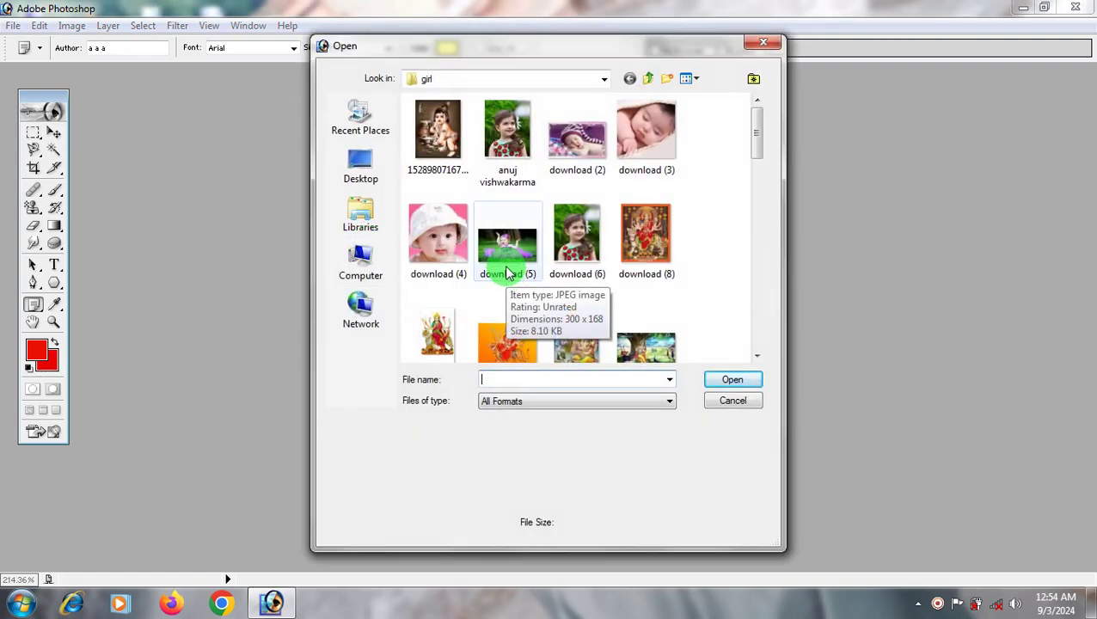
mouse_move(754, 137)
mouse_down()
mouse_move(762, 244)
mouse_move(744, 129)
mouse_up()
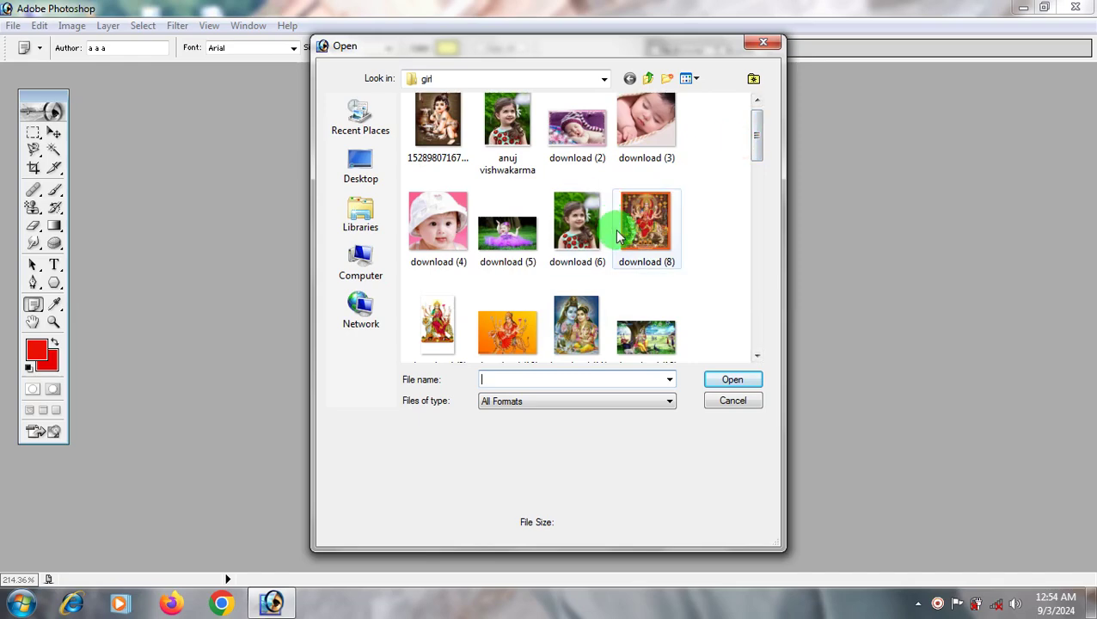
double_click(413, 222)
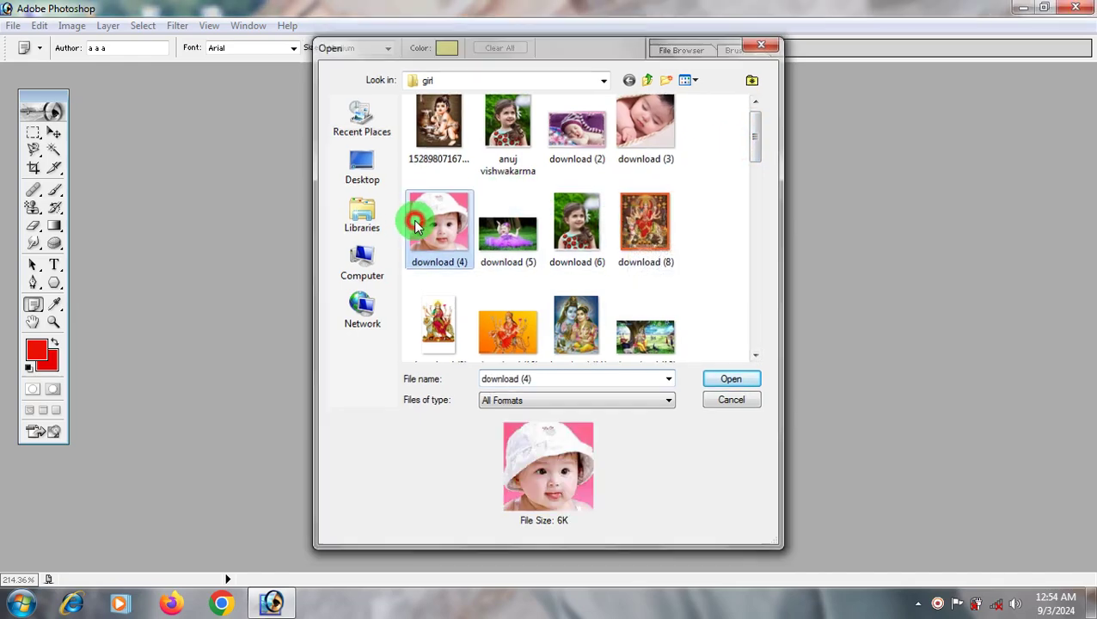
click(147, 79)
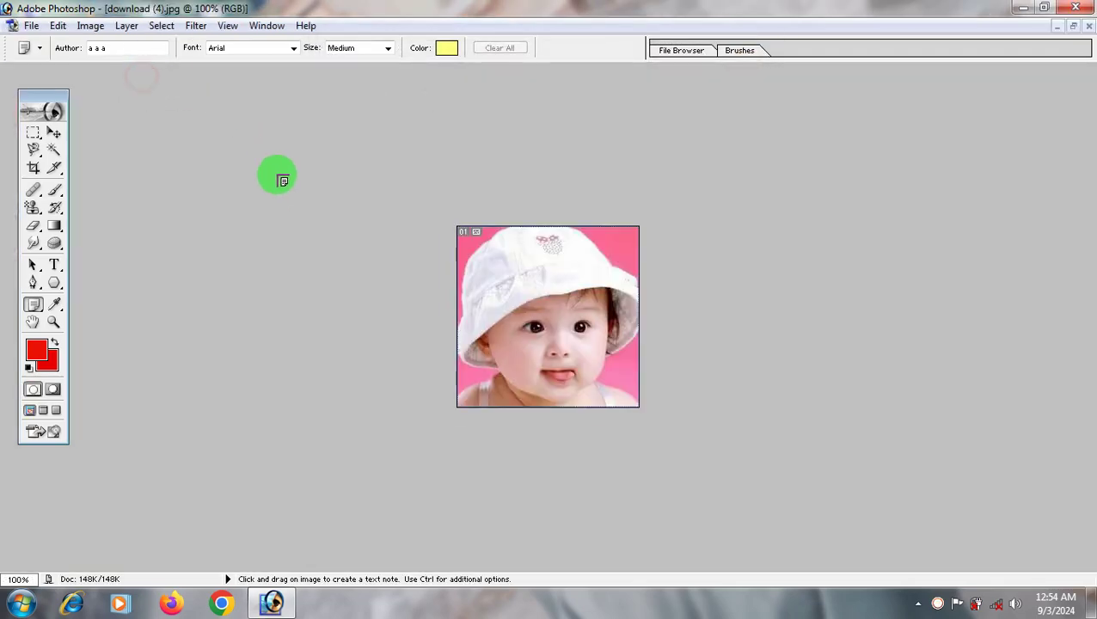
Fit the photo on screen and place an empty text note on the hat with the Notes Tool
key(ctrl+0)
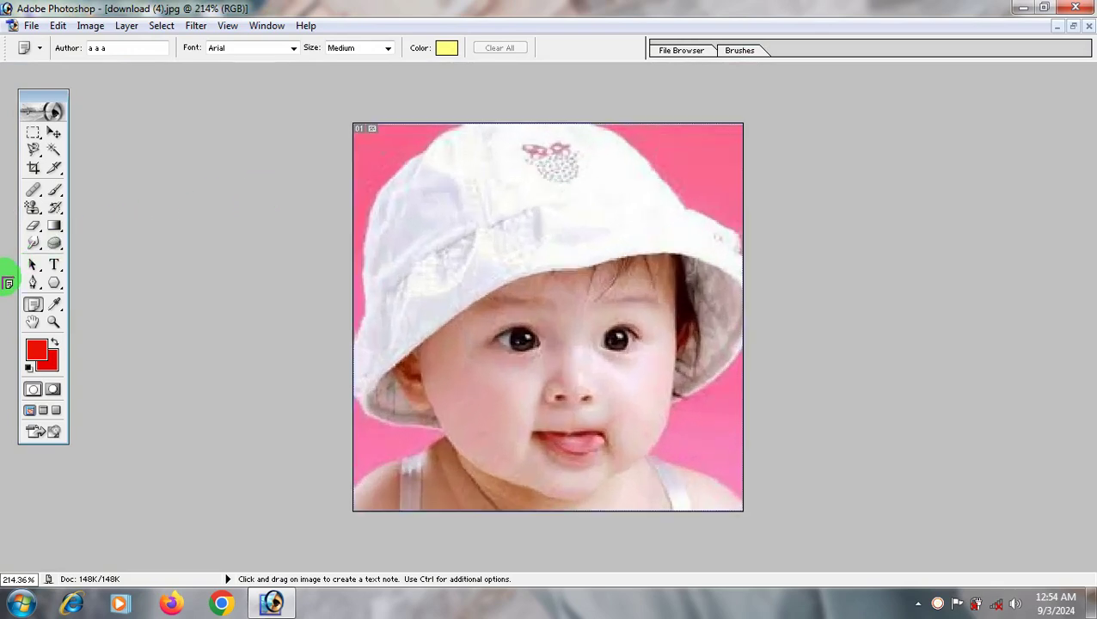
drag(31, 306, 102, 309)
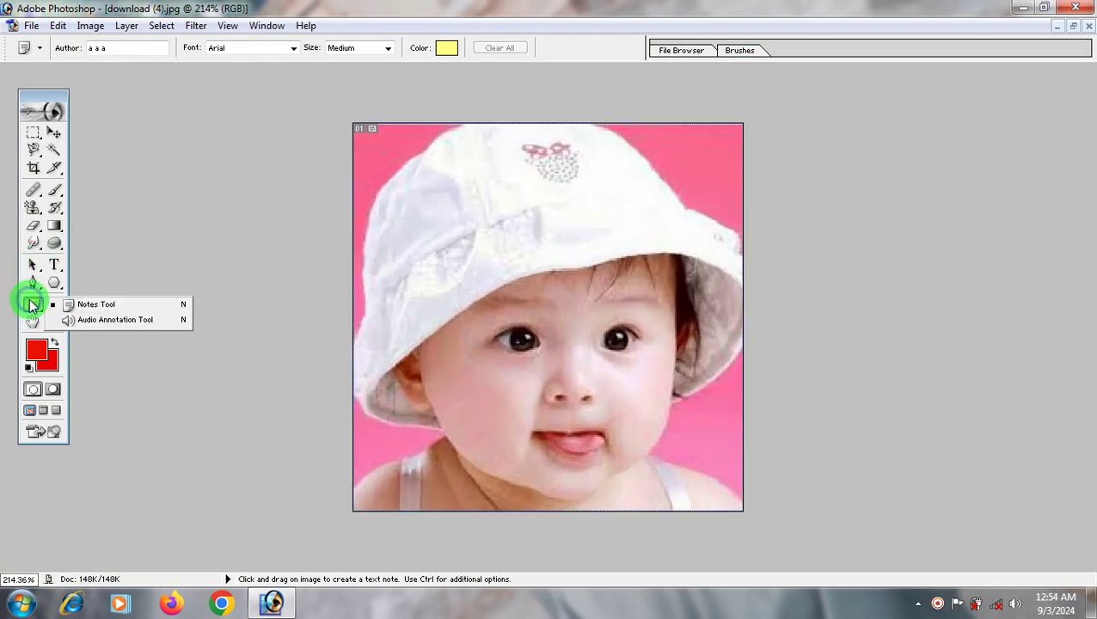
click(96, 311)
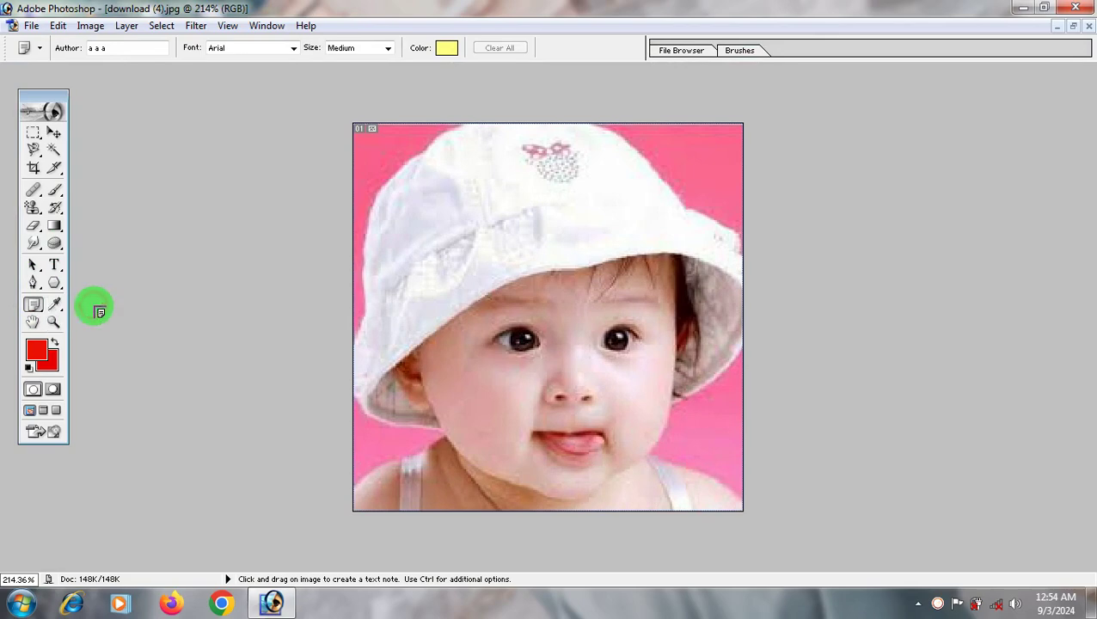
click(420, 209)
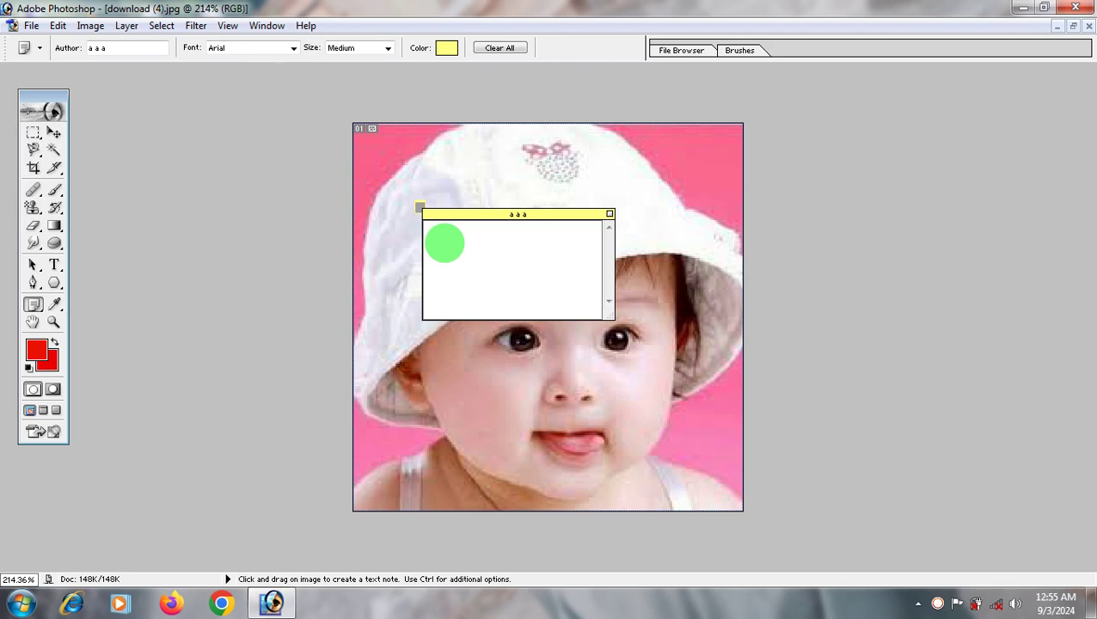
Type test text into the note, erase it, then close download (4) without saving
text(yadavhdcj)
text(k)
key(BackSpace)
key(BackSpace)
key(BackSpace)
key(BackSpace)
key(BackSpace)
key(BackSpace)
key(BackSpace)
key(BackSpace)
key(BackSpace)
key(BackSpace)
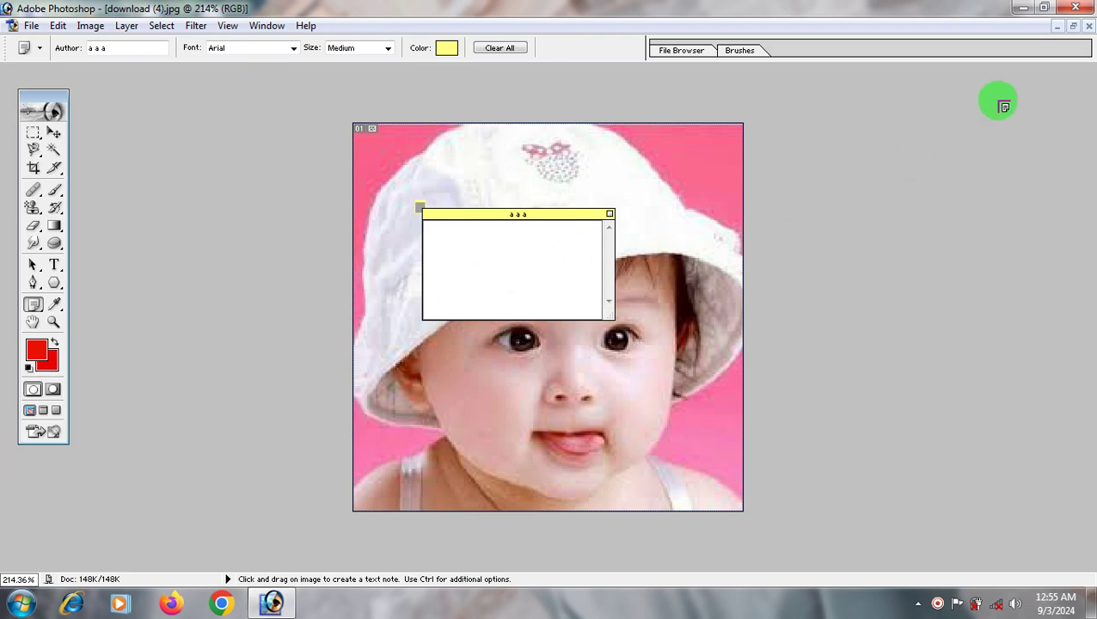
click(1088, 26)
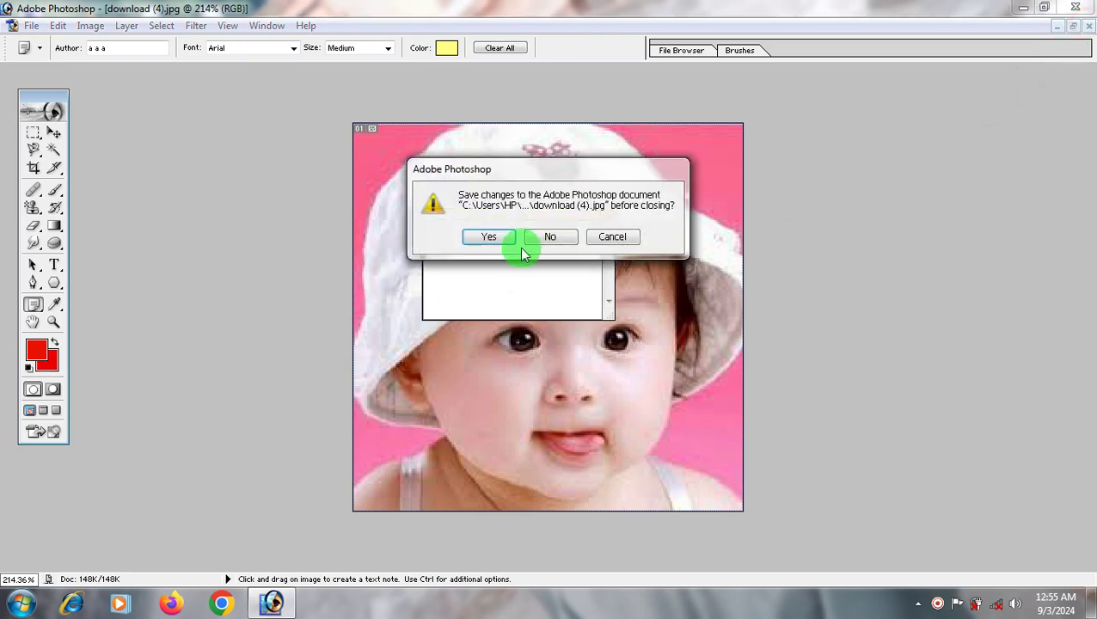
click(550, 237)
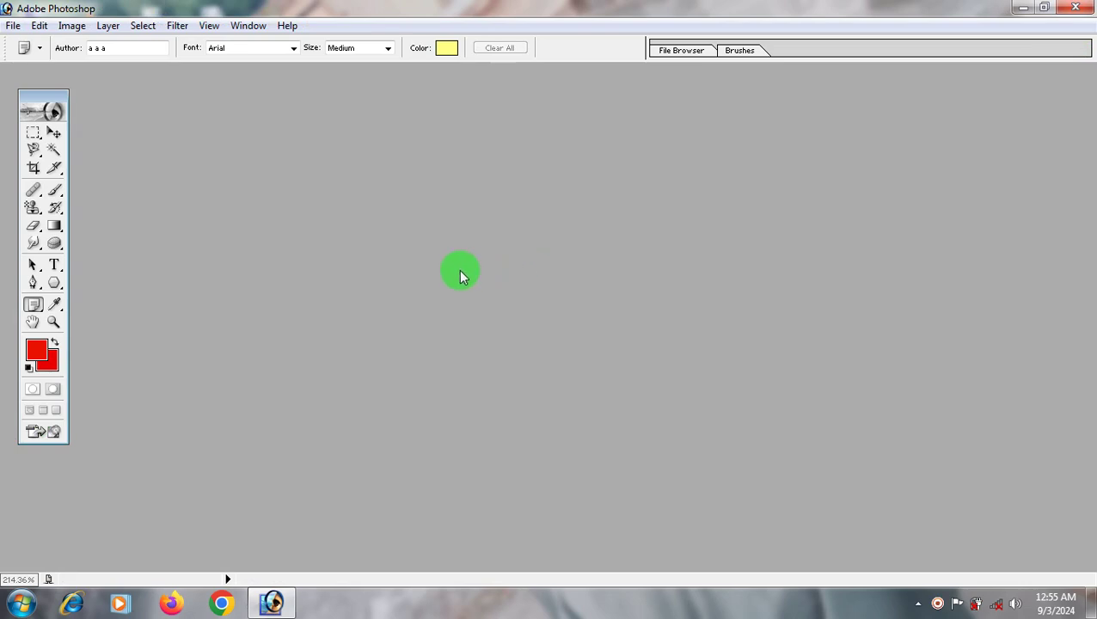
Reopen download (4).jpg from the girl folder
click(30, 307)
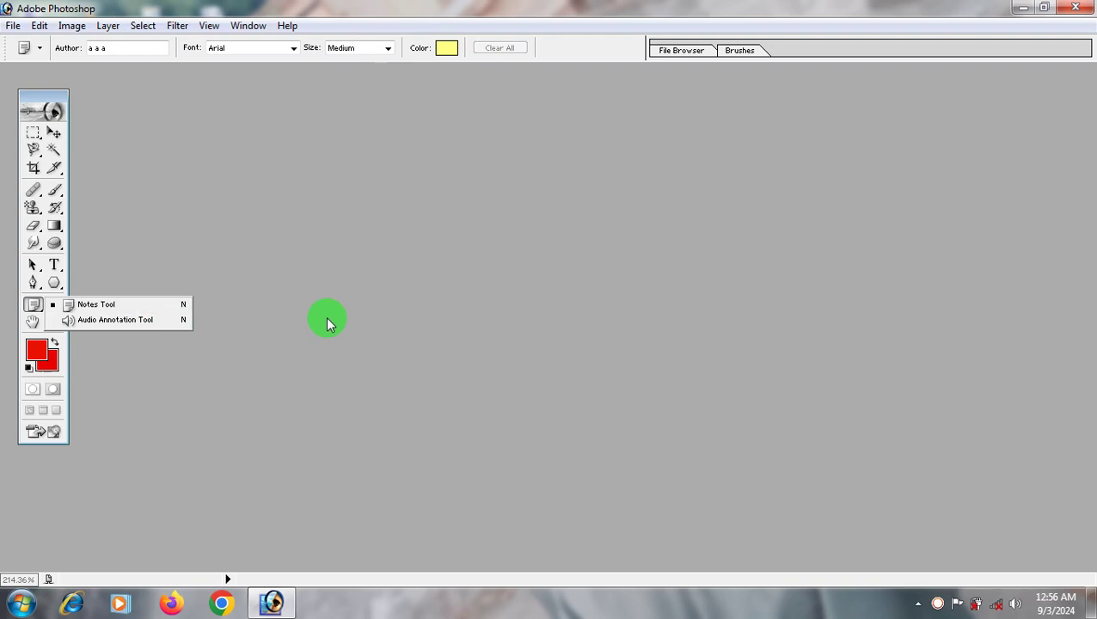
double_click(373, 301)
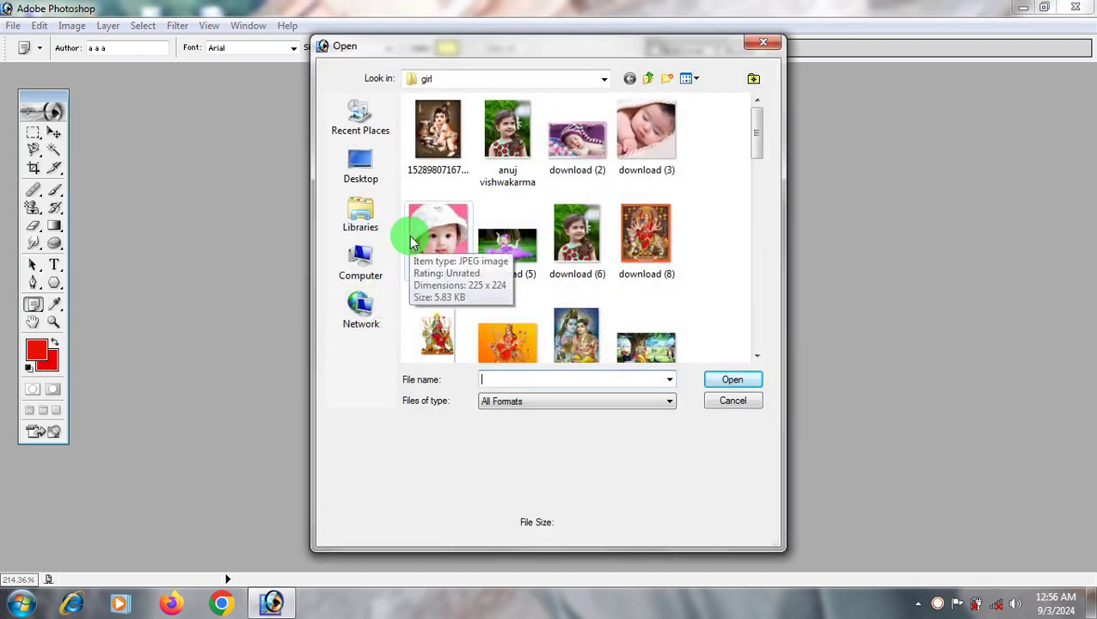
double_click(426, 236)
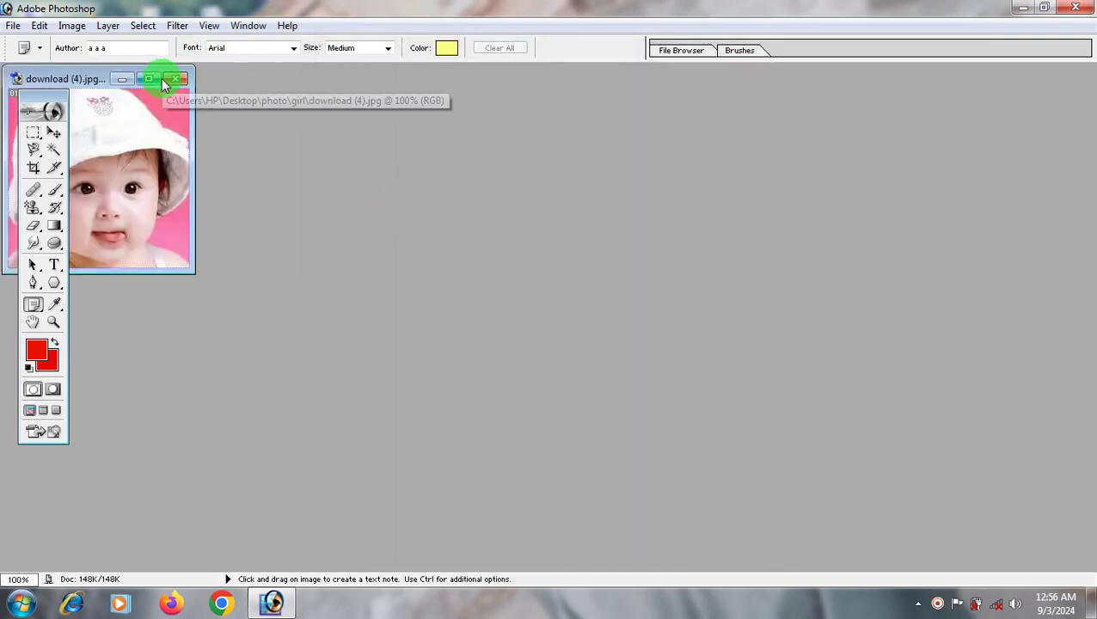
Maximize the photo window and zoom in to about 285%
click(148, 78)
scroll(556, 340, up, 1)
scroll(556, 341, up, 2)
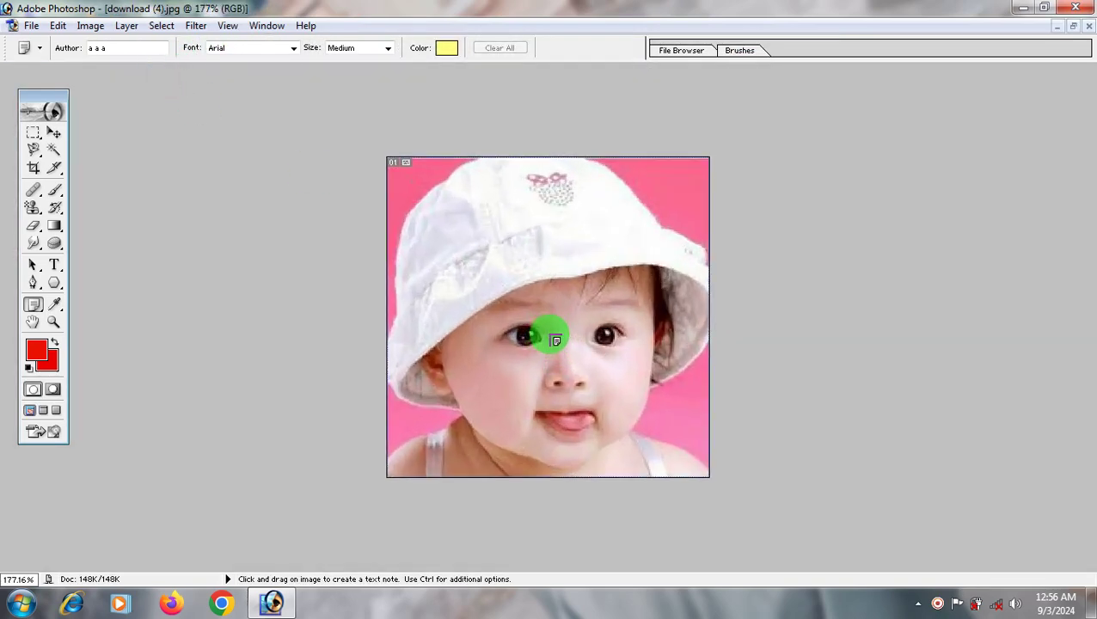
scroll(556, 340, up, 1)
scroll(556, 340, up, 1)
scroll(555, 341, up, 1)
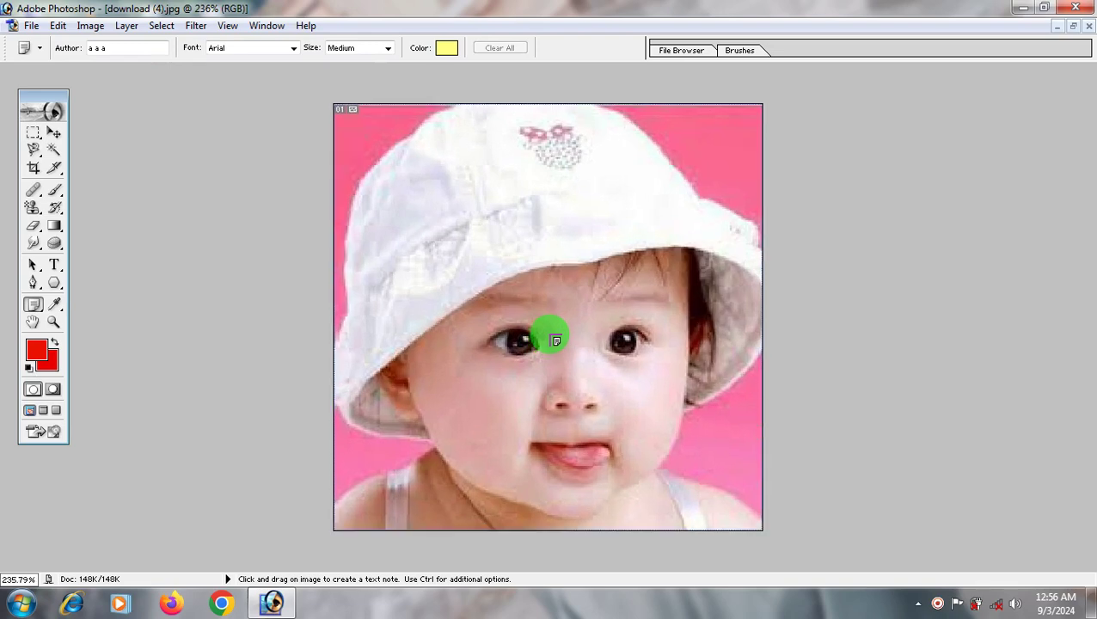
scroll(555, 341, up, 1)
scroll(556, 340, up, 1)
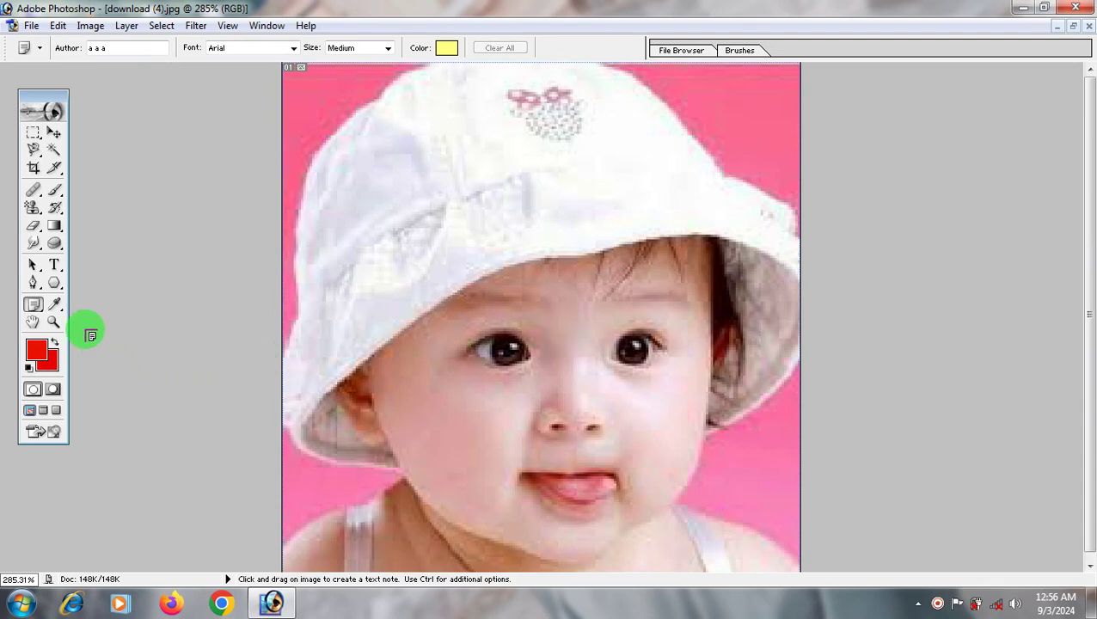
Pin an audio annotation on the baby's hat, re-recording the voice clip once before stopping
click(32, 306)
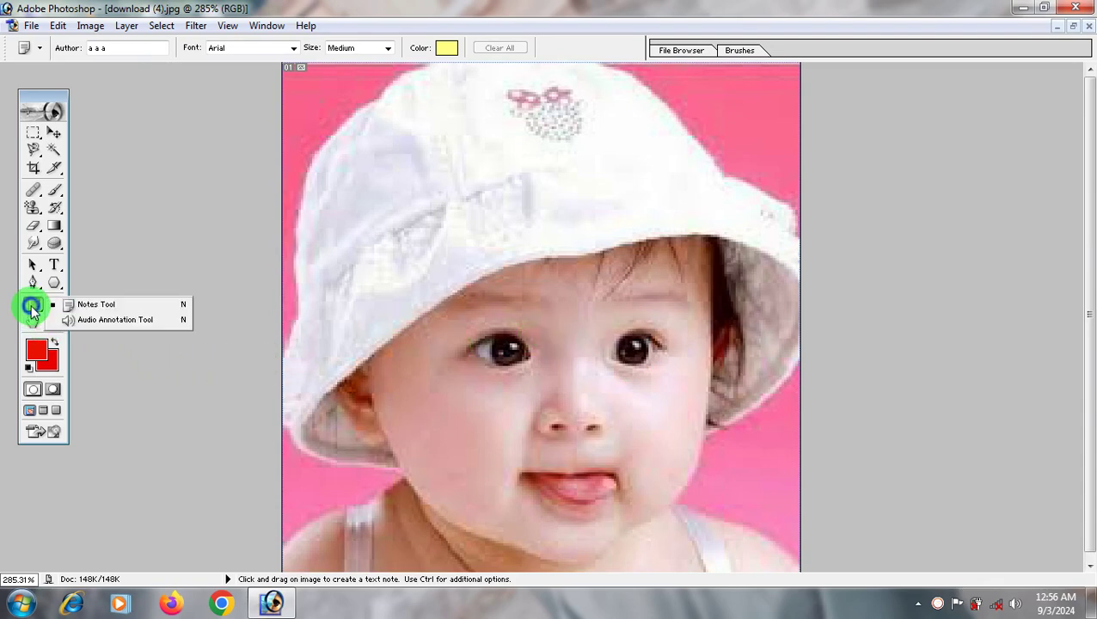
click(113, 320)
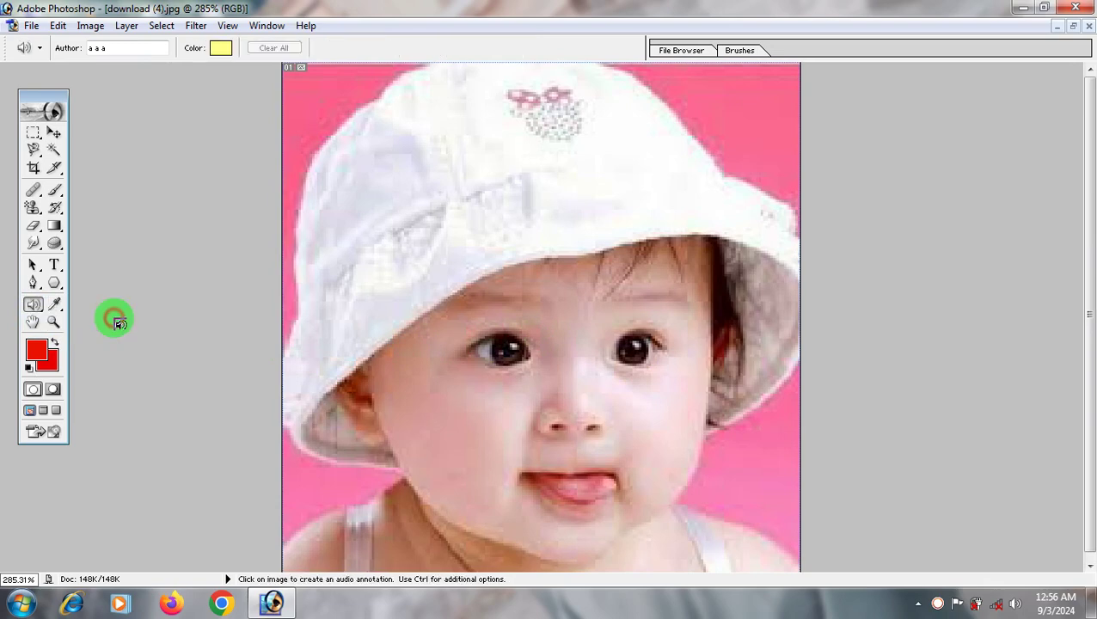
click(422, 180)
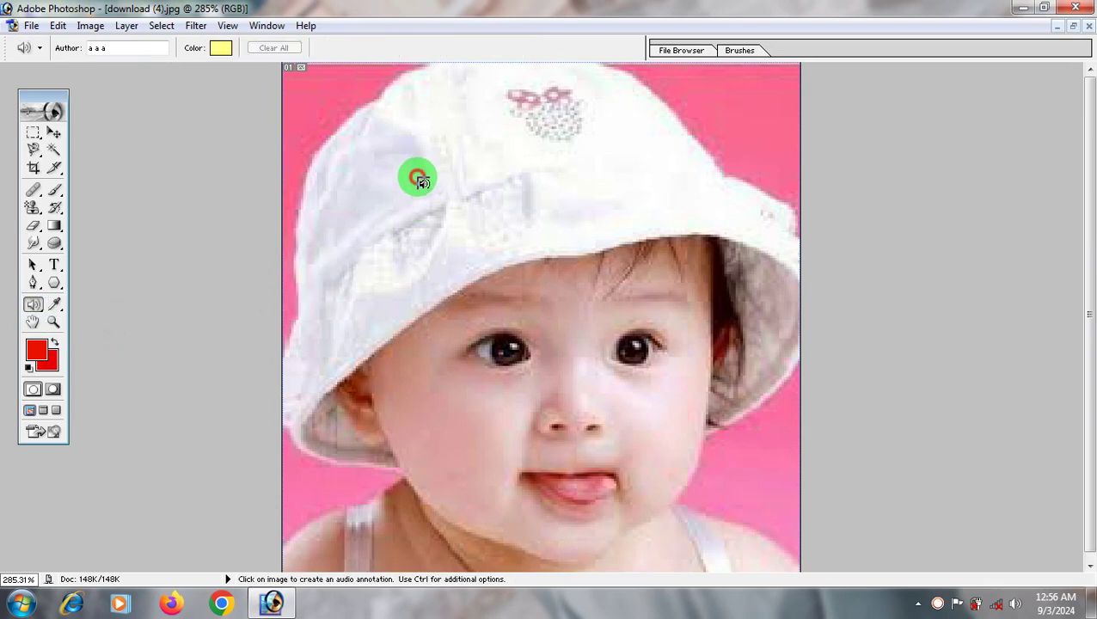
click(614, 279)
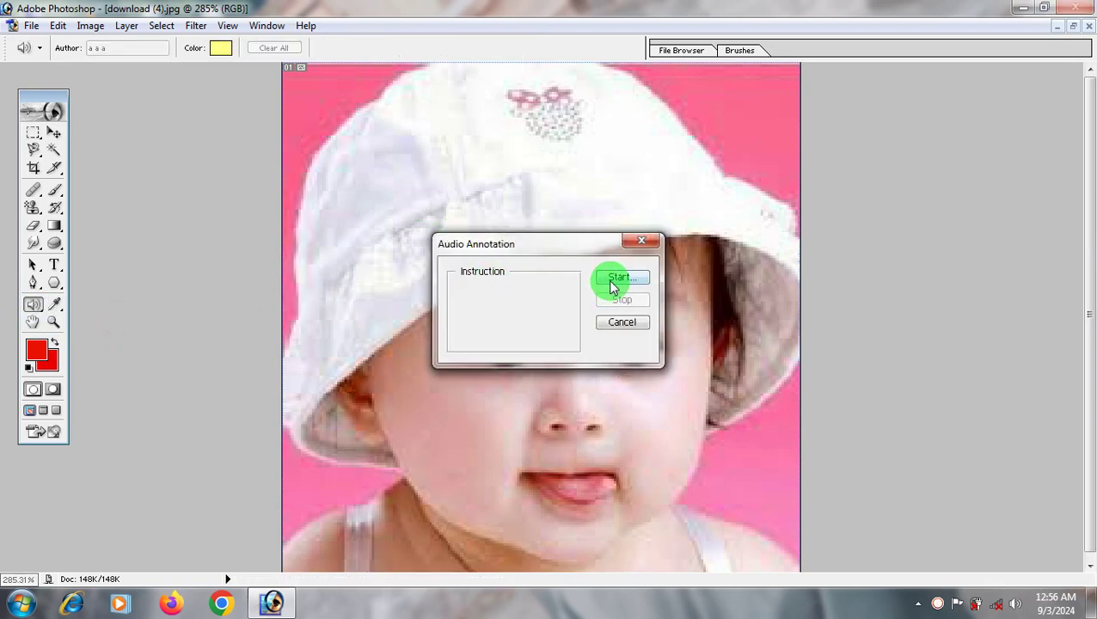
click(616, 299)
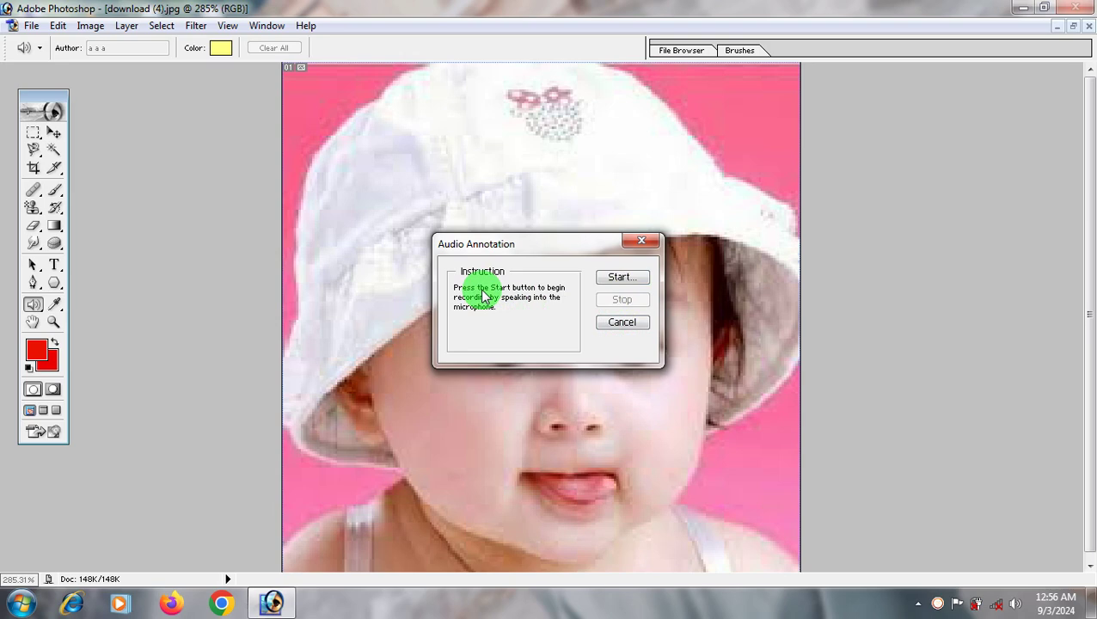
click(621, 278)
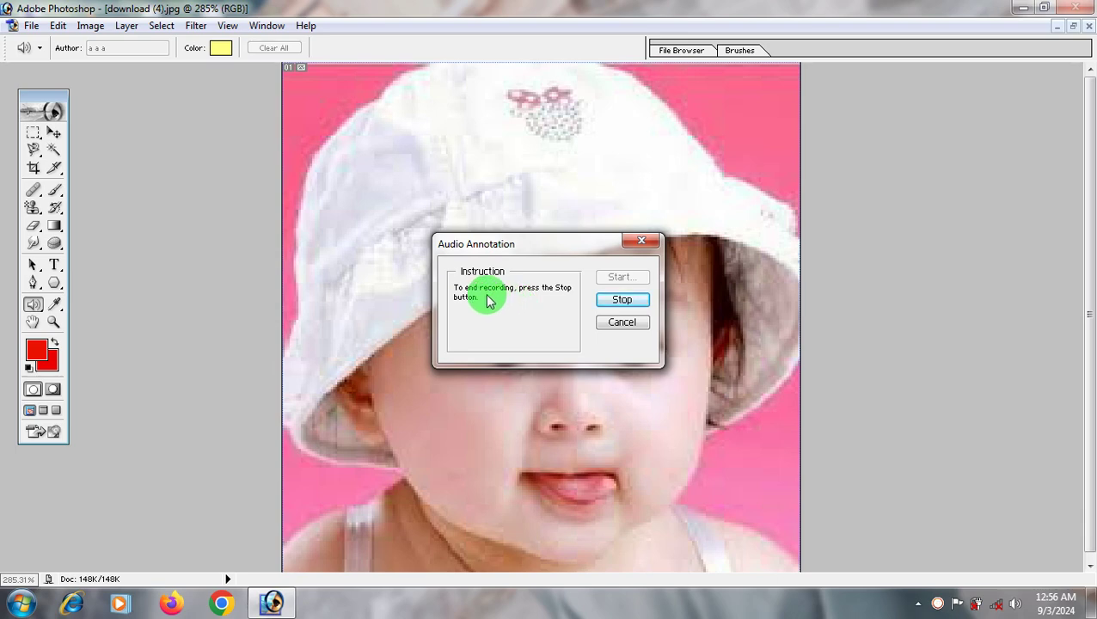
click(629, 302)
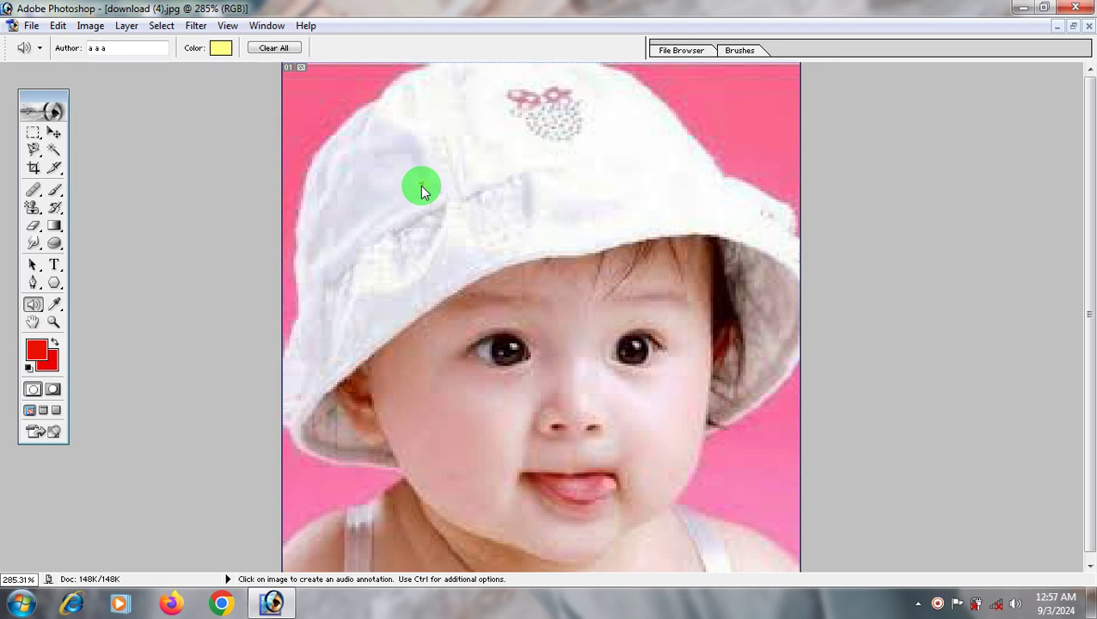
Select the audio annotation, close download (4).jpg without saving, and exit Photoshop
click(421, 185)
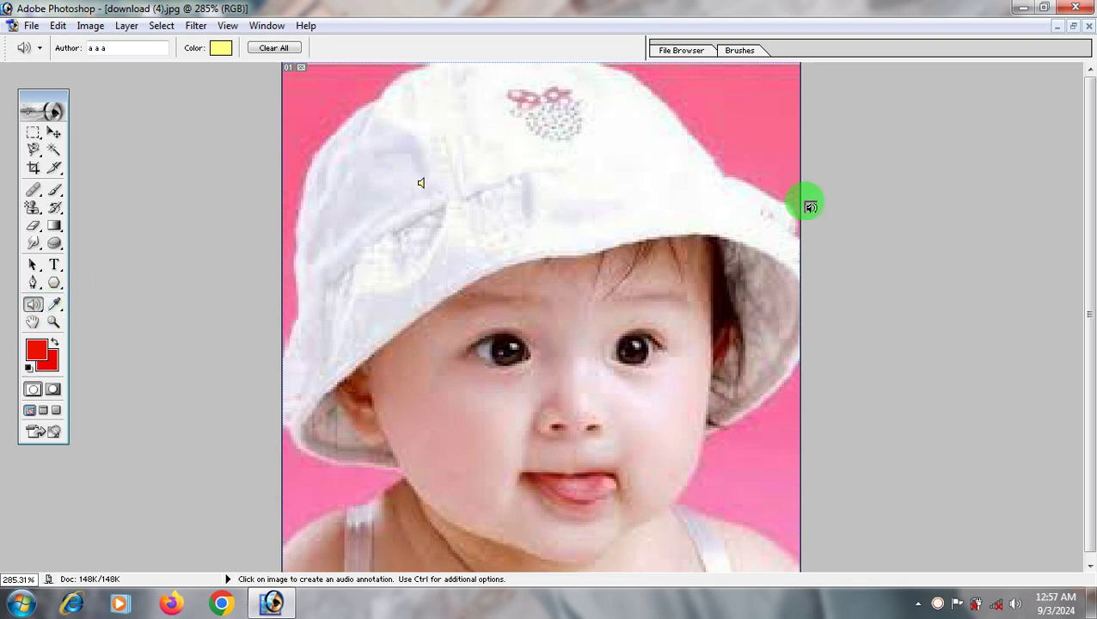
click(1089, 26)
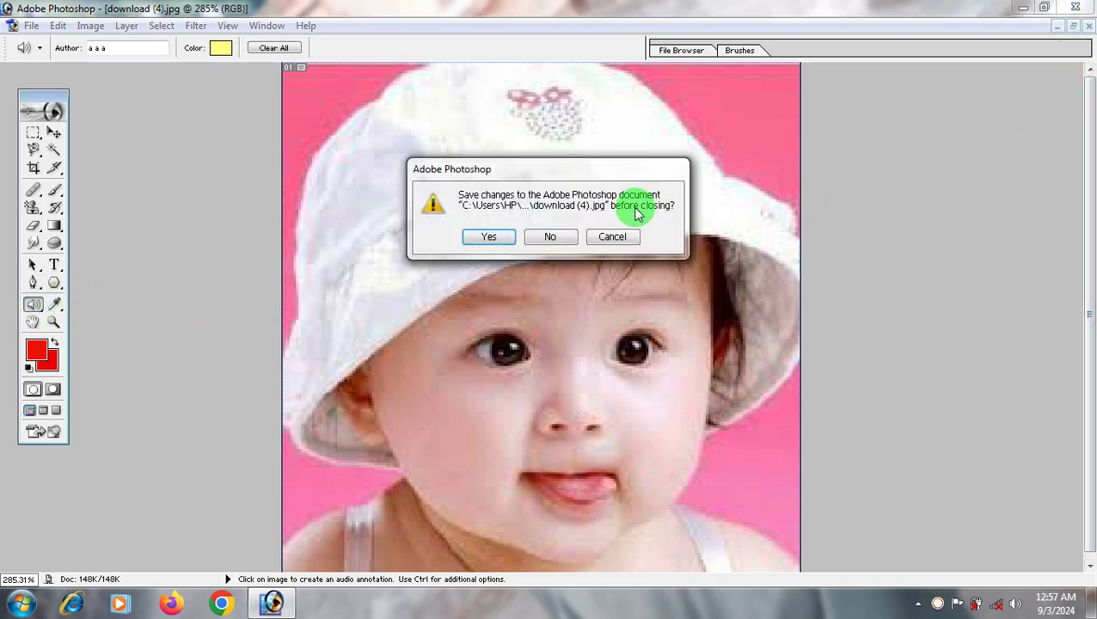
click(559, 240)
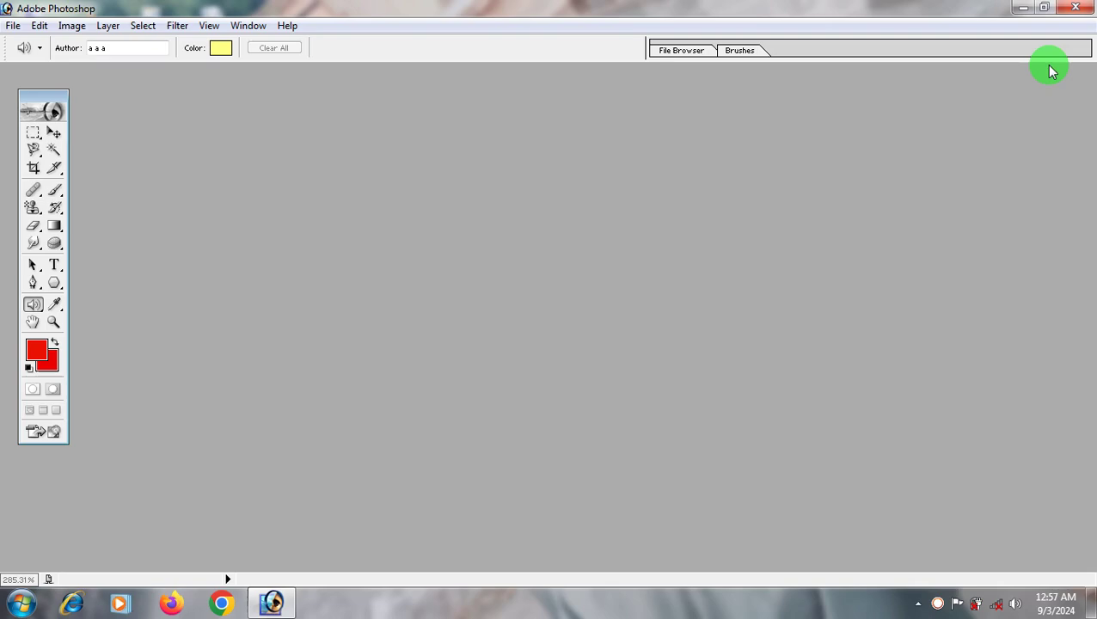
click(1072, 15)
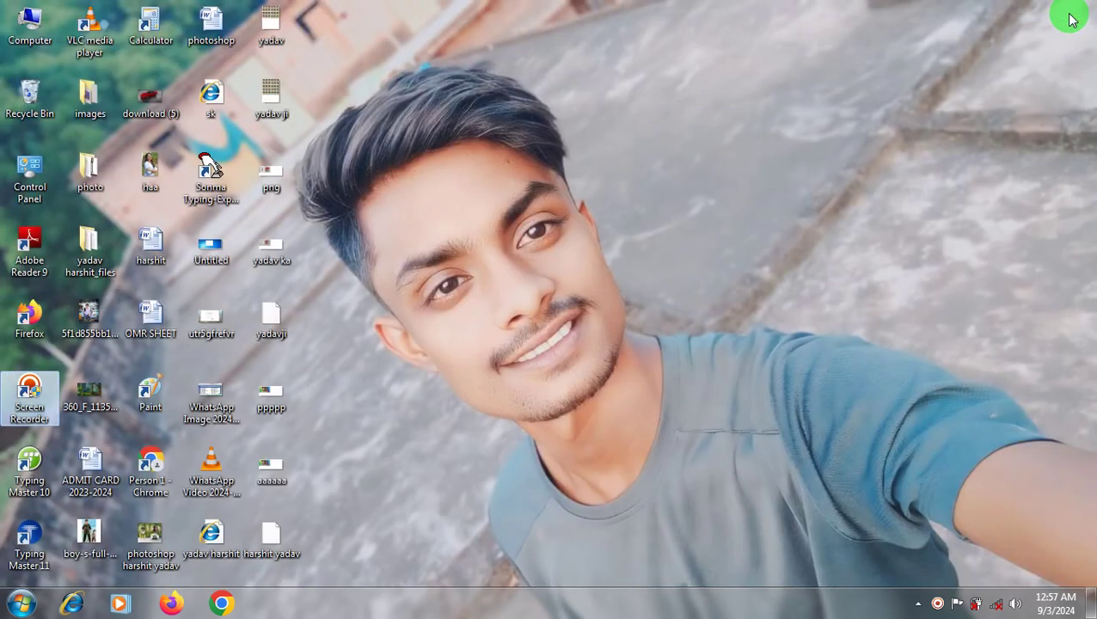
Open the ZD Soft Screen Recorder tray icon's context menu
right_click(944, 608)
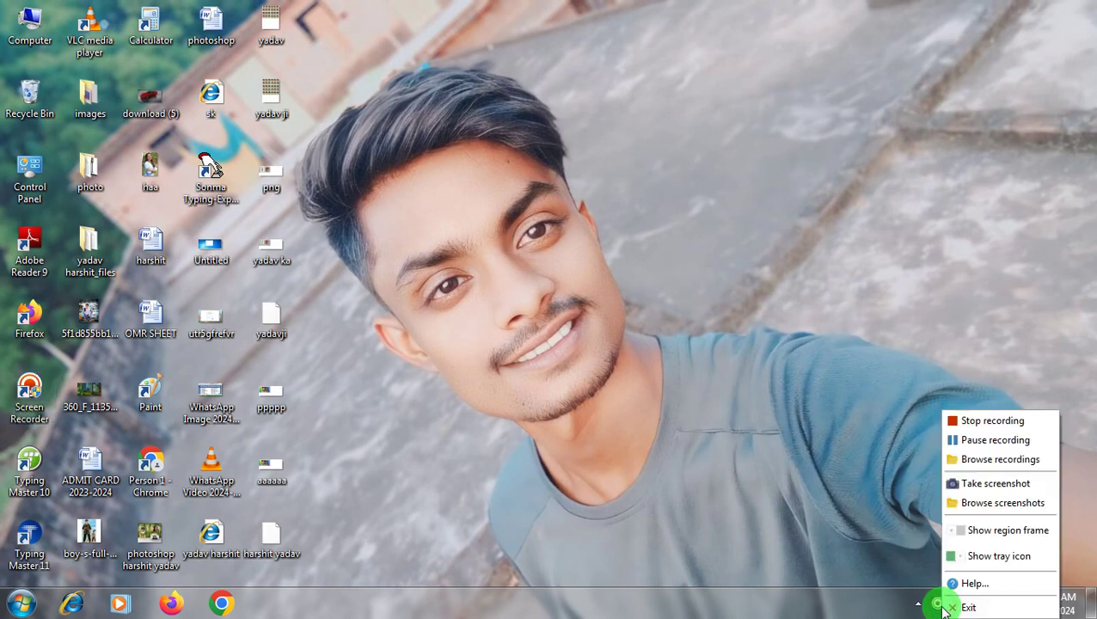